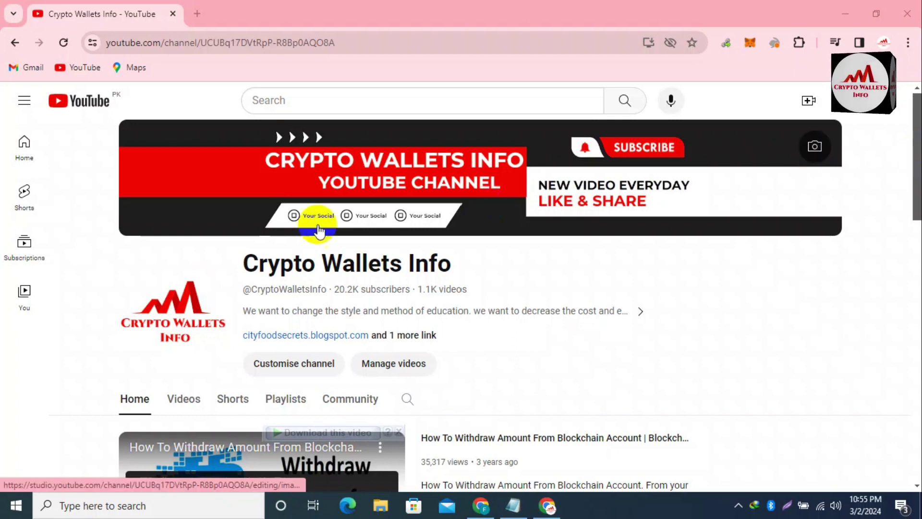
# - Highlight the Crypto Wallets Info channel name and scroll through the channel page
pyautogui.moveTo(243, 254); pyautogui.dragTo(484, 242)
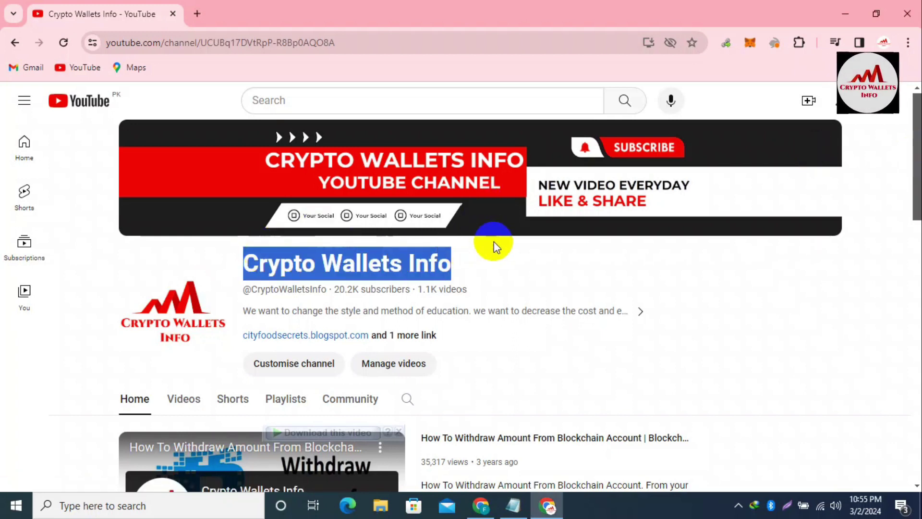
pyautogui.click(512, 255)
pyautogui.moveTo(918, 129); pyautogui.dragTo(902, 459)
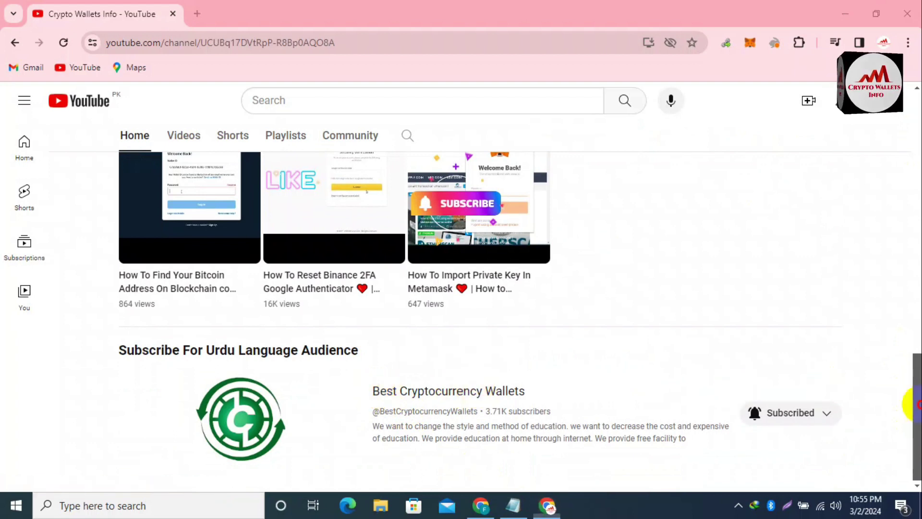
pyautogui.moveTo(917, 422); pyautogui.dragTo(918, 188)
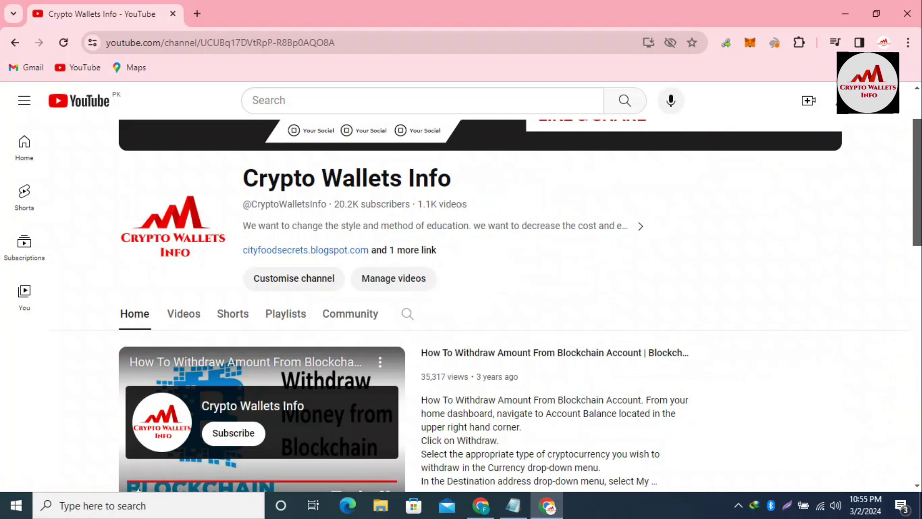
# - Switch to the channel's Videos tab and browse its uploads sorted by Latest
pyautogui.click(178, 319)
pyautogui.scroll(2, 864, 177)
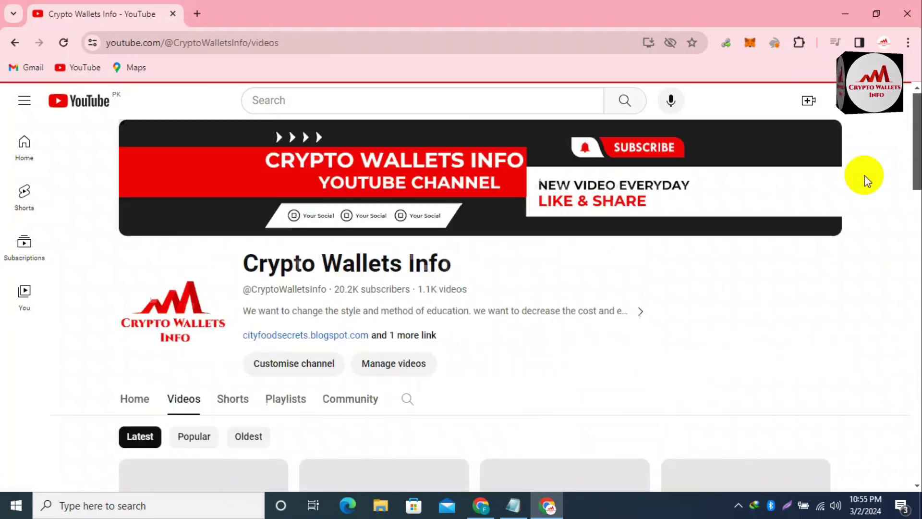
pyautogui.moveTo(918, 139); pyautogui.dragTo(916, 256)
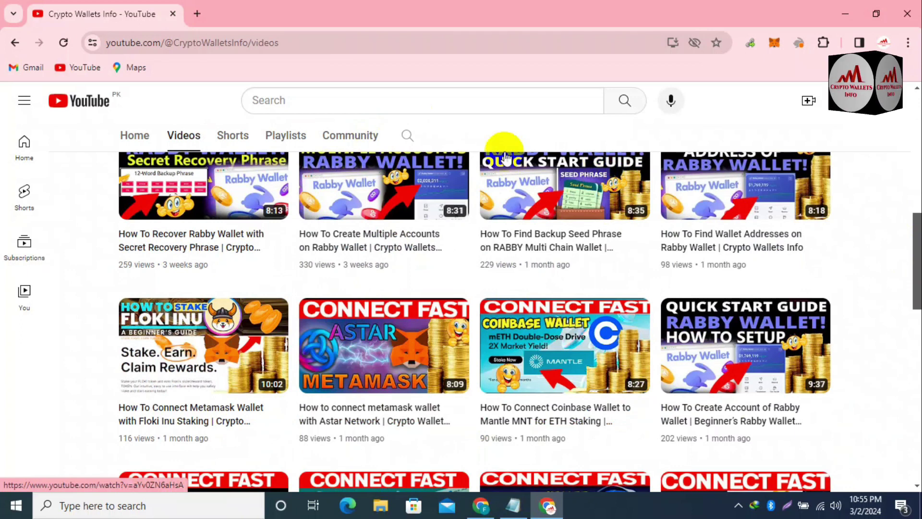
pyautogui.moveTo(574, 246)
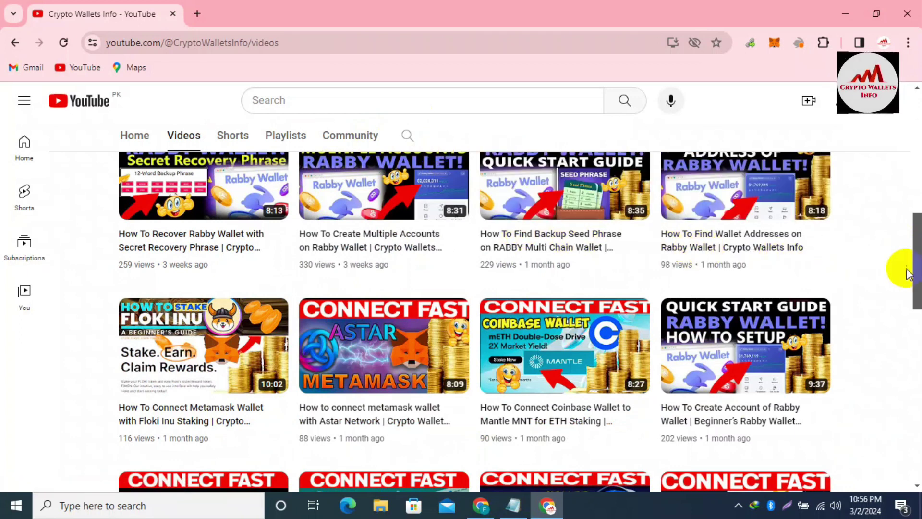
pyautogui.moveTo(918, 272); pyautogui.dragTo(918, 155)
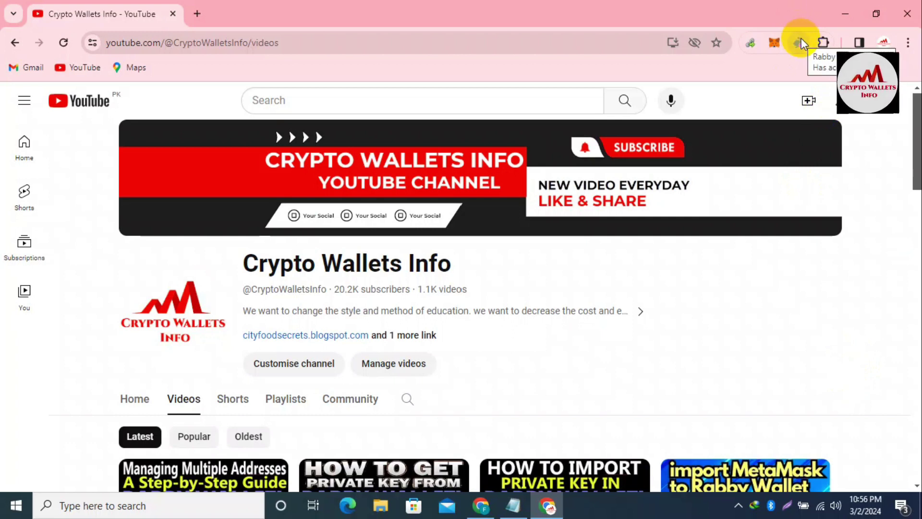
pyautogui.click(514, 506)
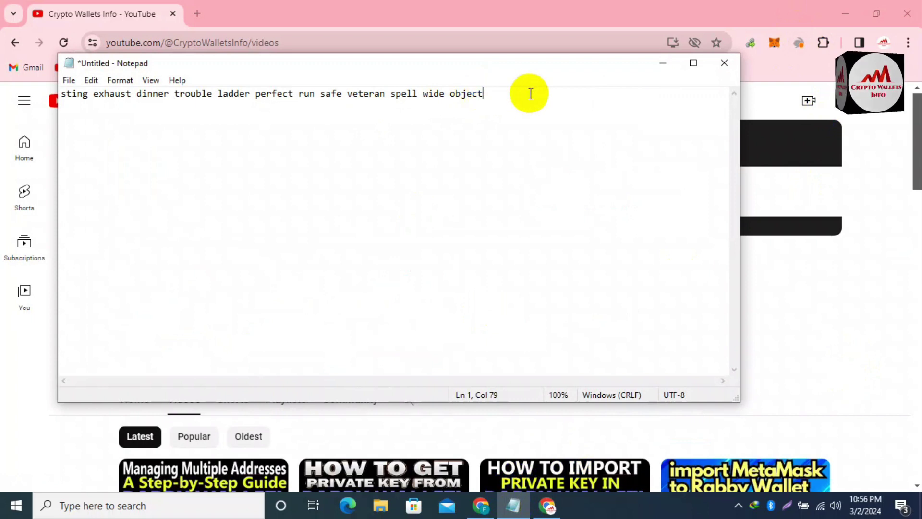
pyautogui.moveTo(498, 91); pyautogui.dragTo(31, 134)
pyautogui.click(512, 105)
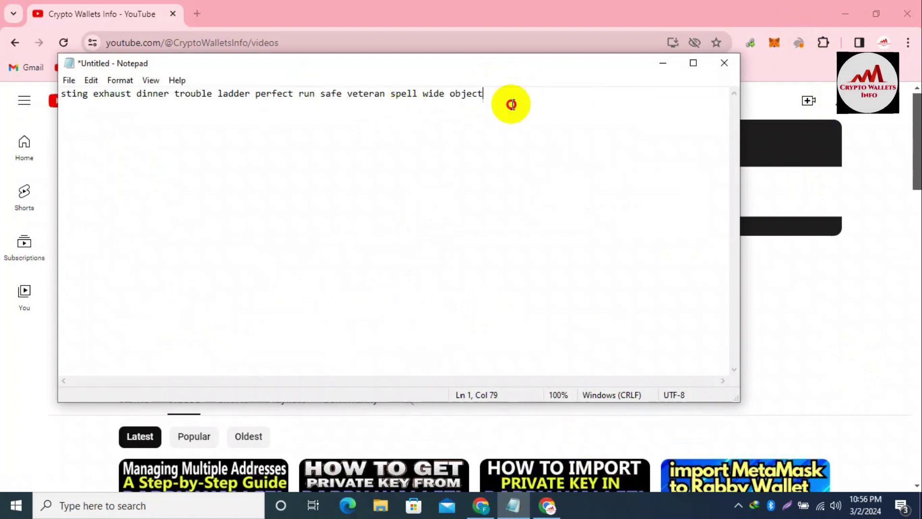
pyautogui.moveTo(492, 94); pyautogui.dragTo(285, 85)
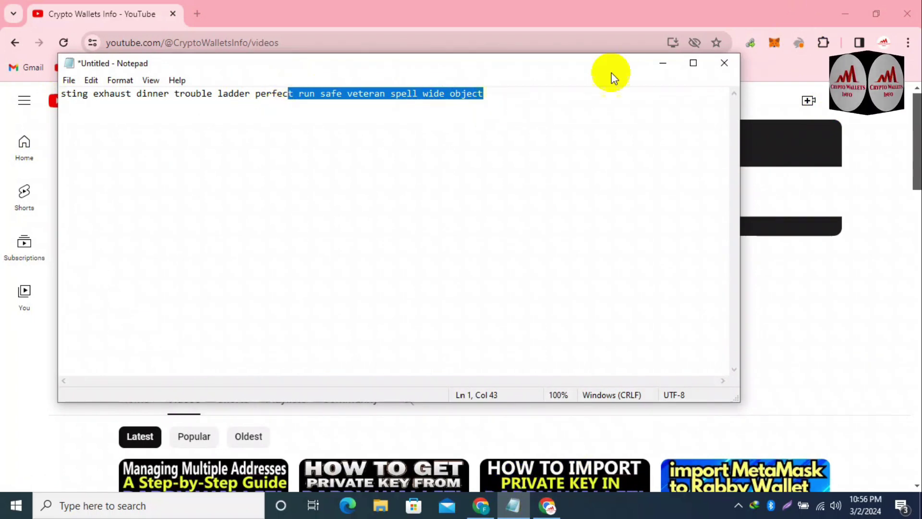
pyautogui.click(652, 64)
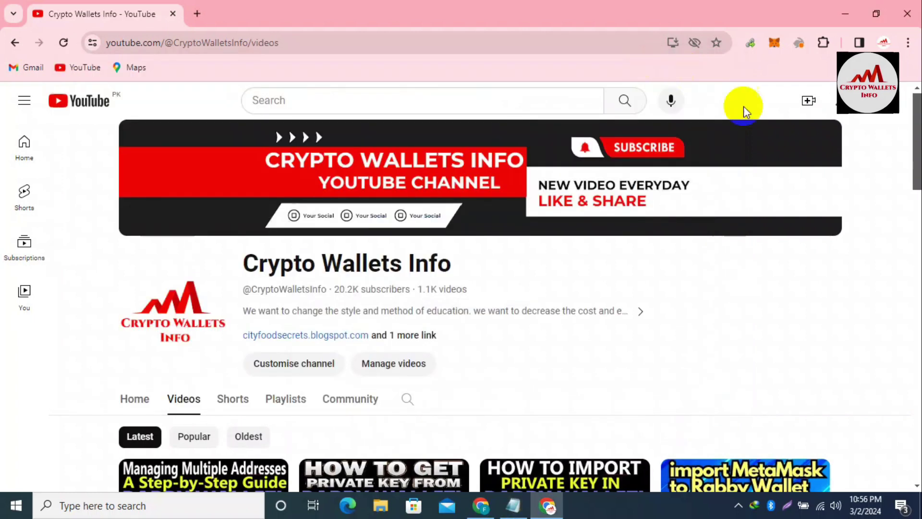
pyautogui.click(796, 43)
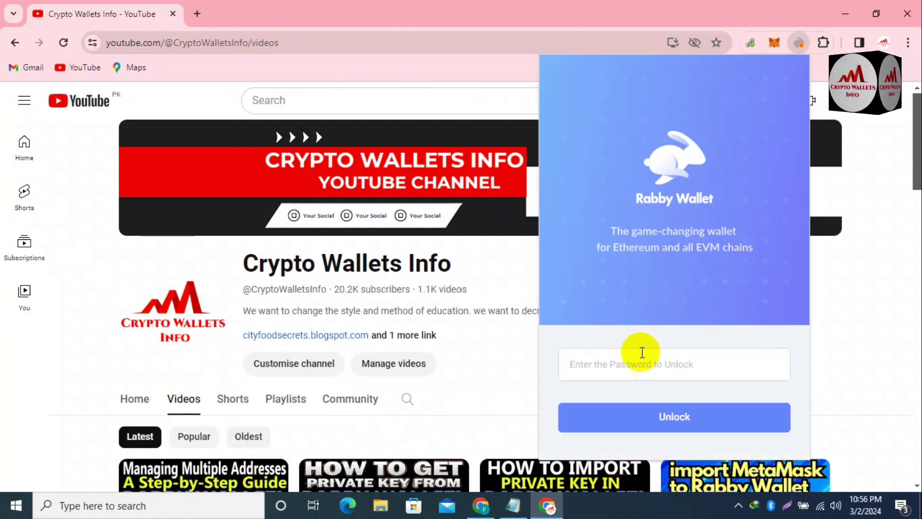
pyautogui.write('1')
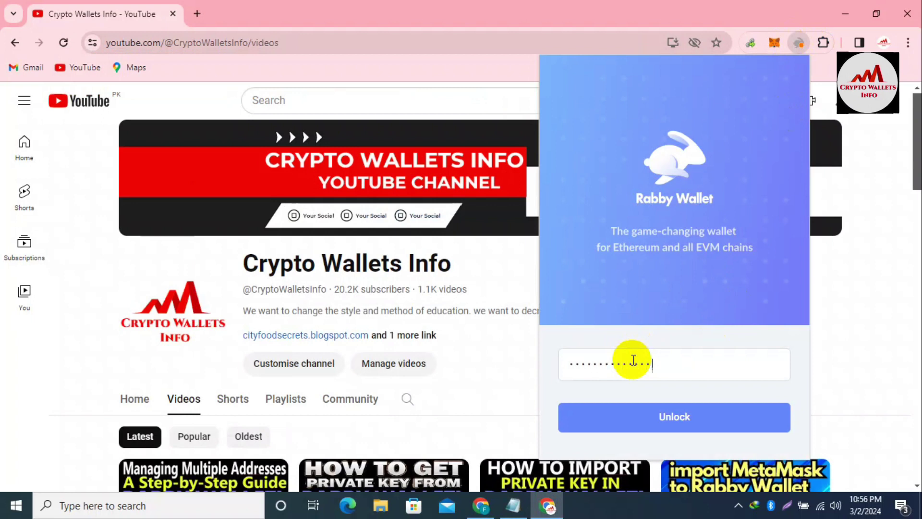
pyautogui.click(671, 416)
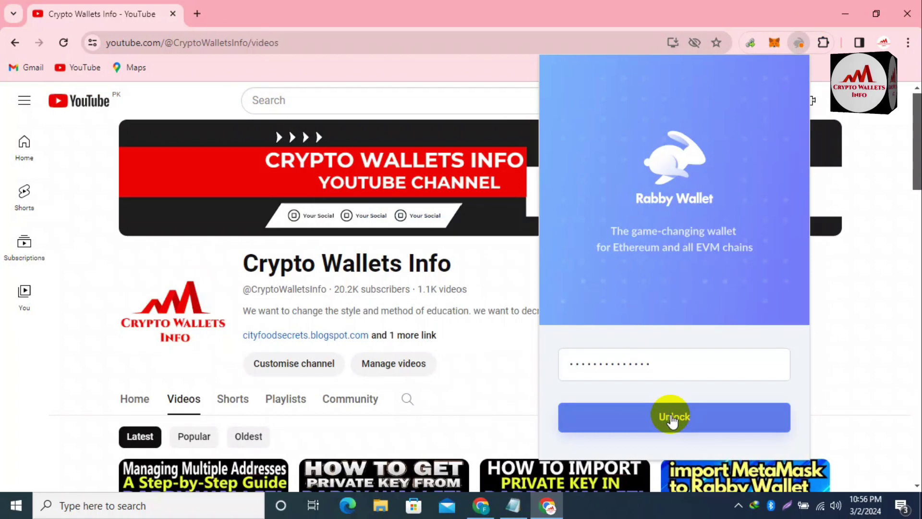
pyautogui.moveTo(627, 383)
pyautogui.mouseDown()
pyautogui.moveTo(554, 383)
pyautogui.moveTo(638, 391)
pyautogui.mouseUp()
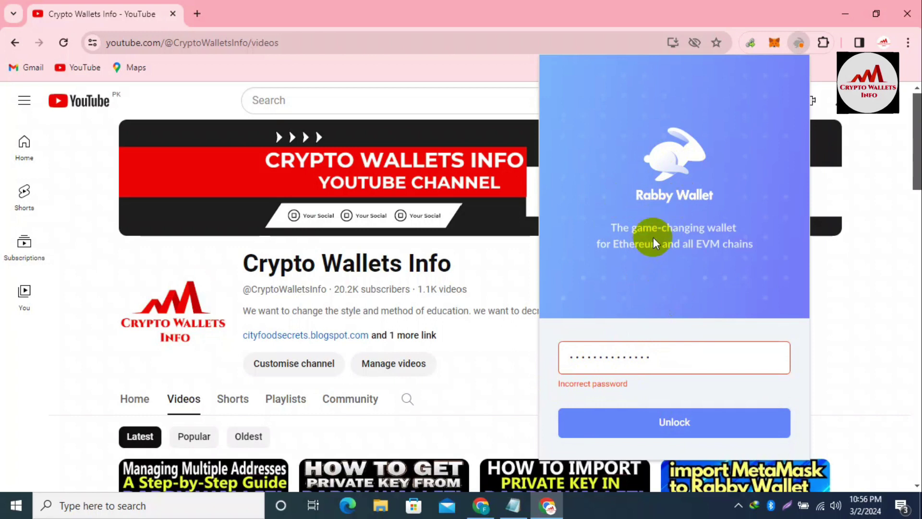
pyautogui.moveTo(666, 360); pyautogui.dragTo(534, 349)
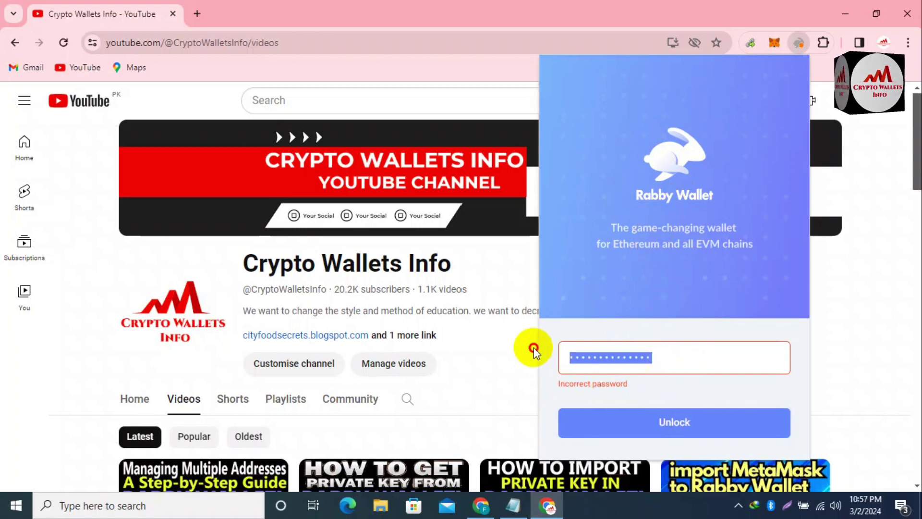
pyautogui.write('12')
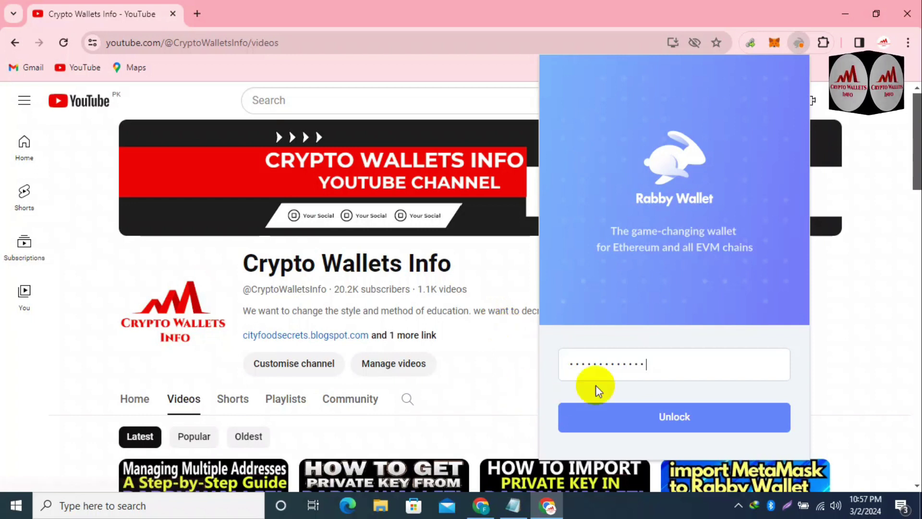
pyautogui.click(687, 418)
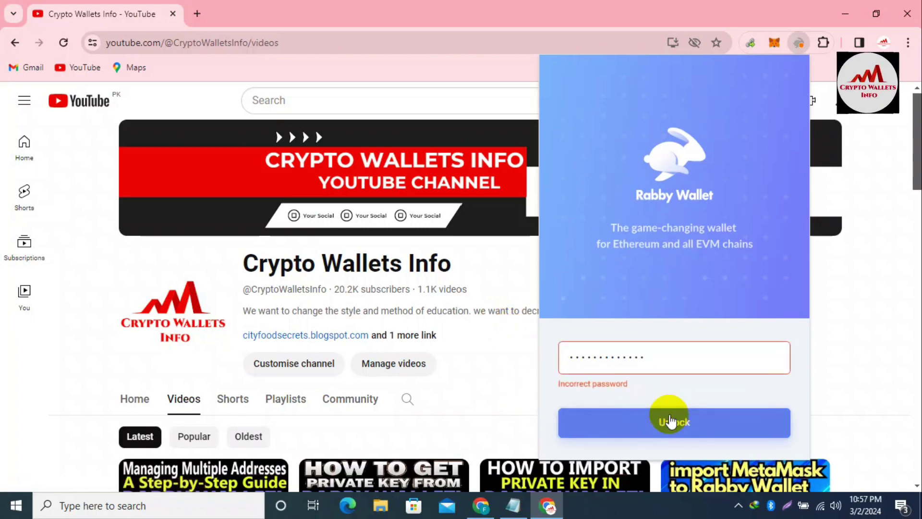
pyautogui.moveTo(633, 384); pyautogui.dragTo(559, 383)
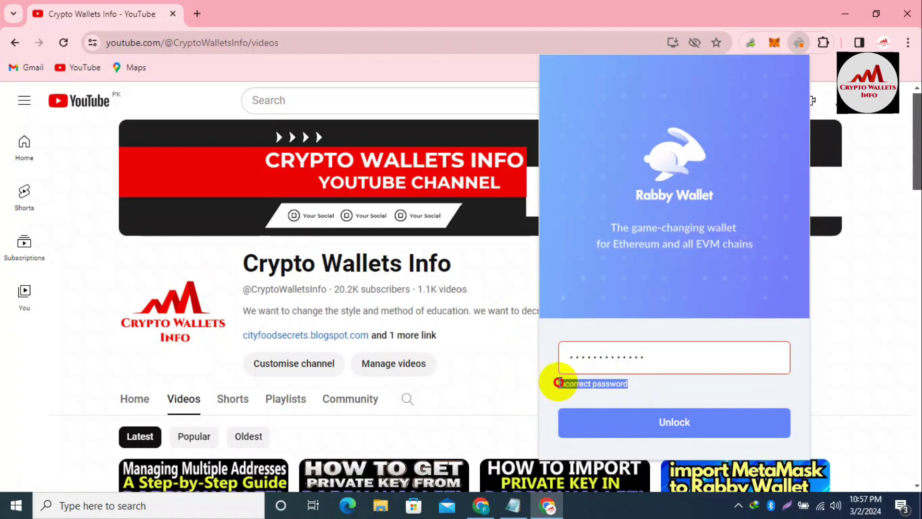
pyautogui.click(560, 382)
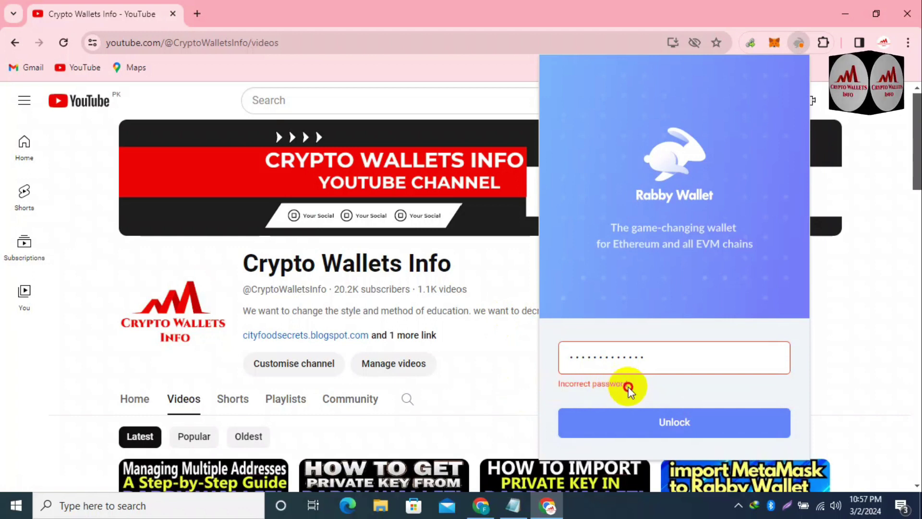
pyautogui.moveTo(628, 387); pyautogui.dragTo(591, 383)
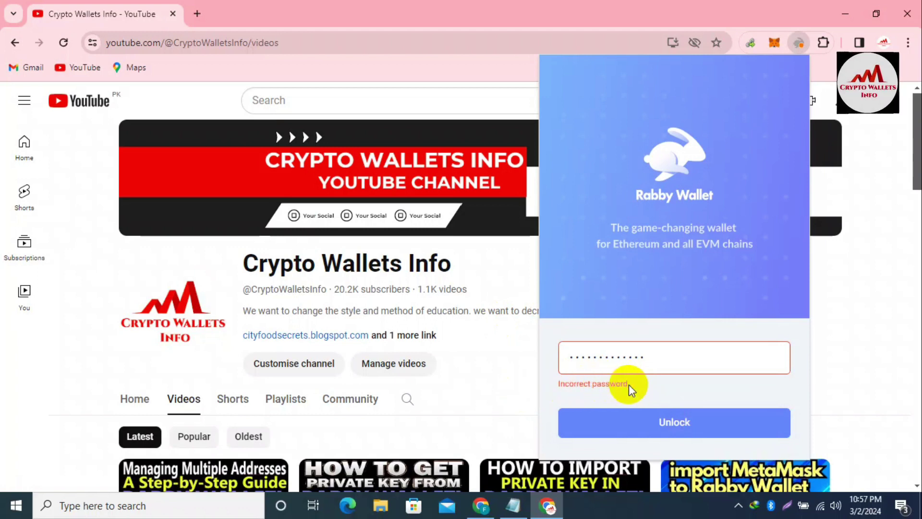
pyautogui.moveTo(629, 386); pyautogui.dragTo(605, 377)
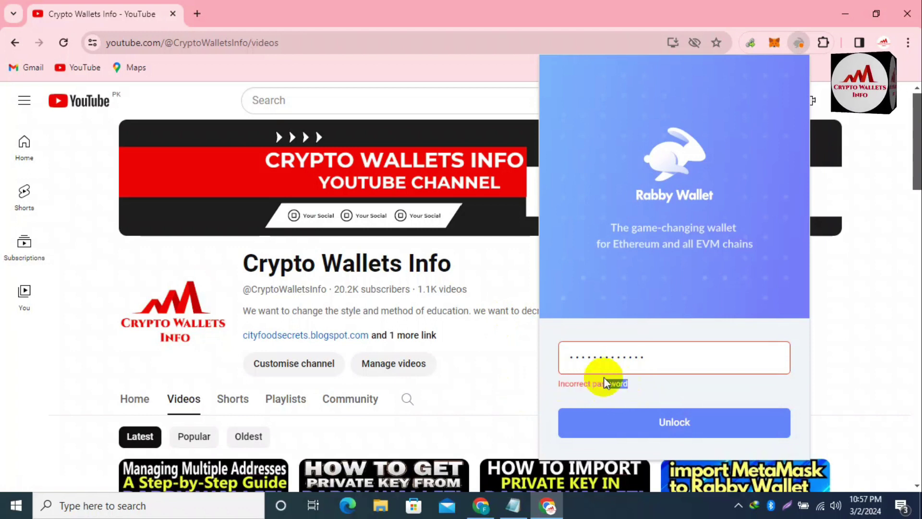
pyautogui.click(798, 40)
# - Remove the Rabby Wallet extension from Chrome and confirm the removal
pyautogui.rightClick(798, 38)
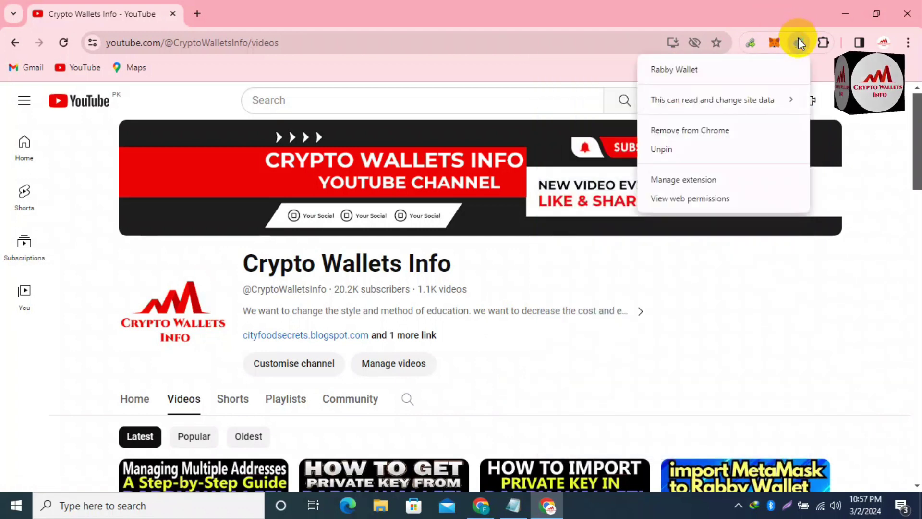
pyautogui.click(715, 132)
pyautogui.click(713, 150)
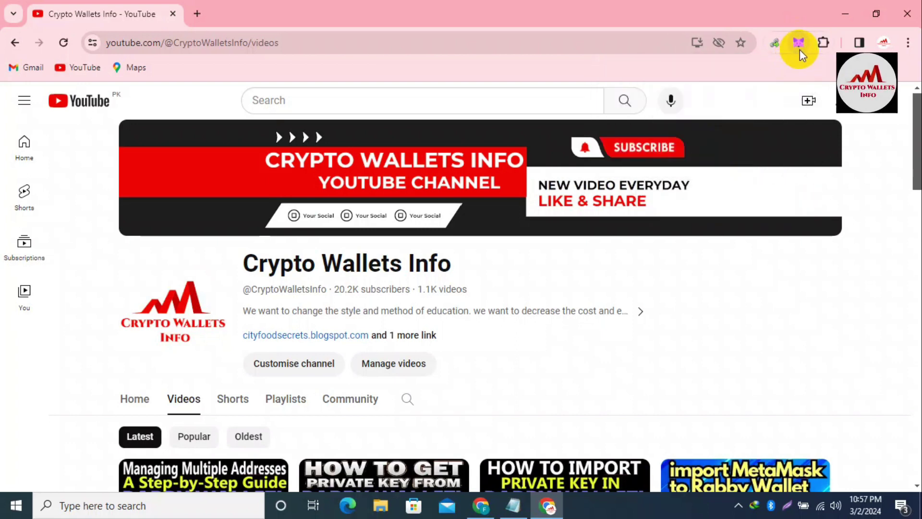
# - In a new tab, search Google for 'rabby wallet'
pyautogui.click(197, 13)
pyautogui.write('ra')
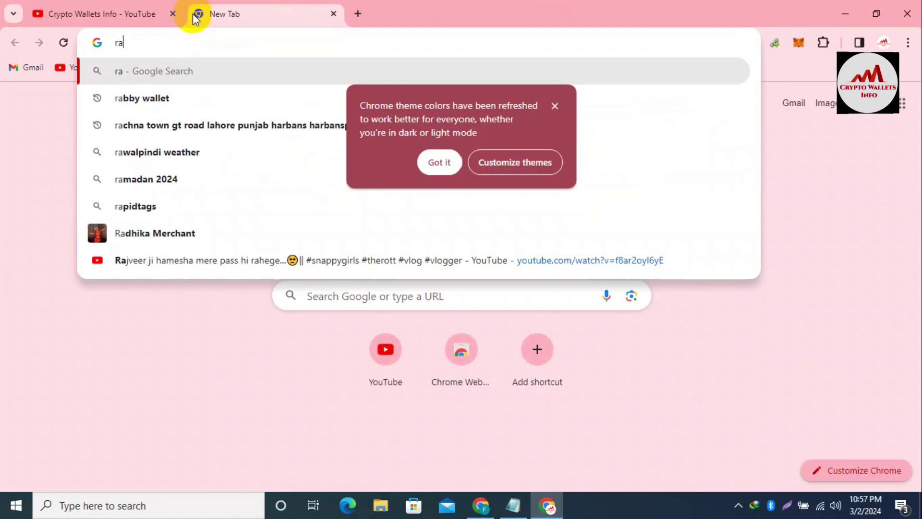
pyautogui.click(144, 98)
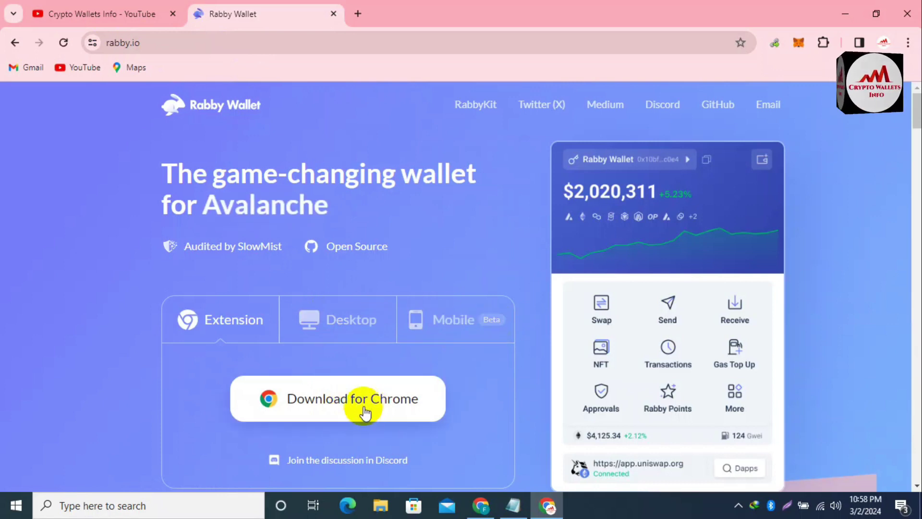
# - Install Rabby Wallet from its Chrome Web Store listing via Add to Chrome and Add extension
pyautogui.click(341, 398)
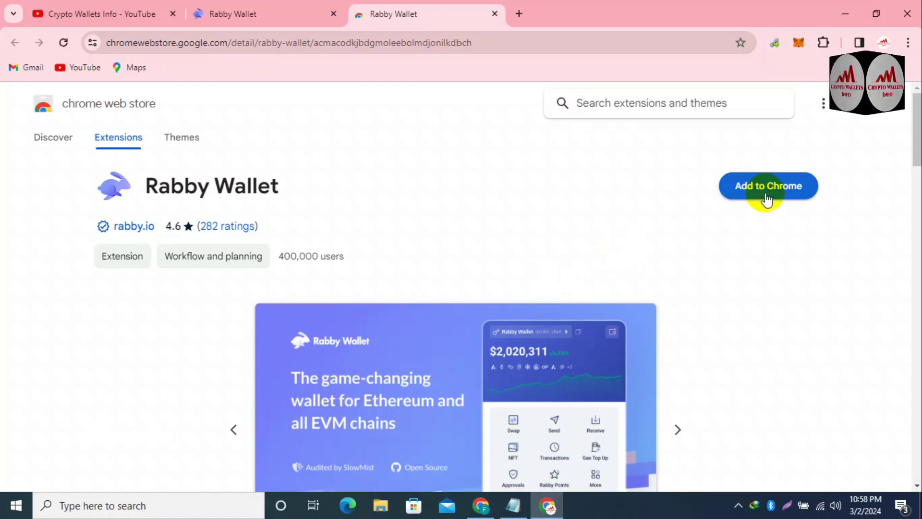
pyautogui.click(766, 198)
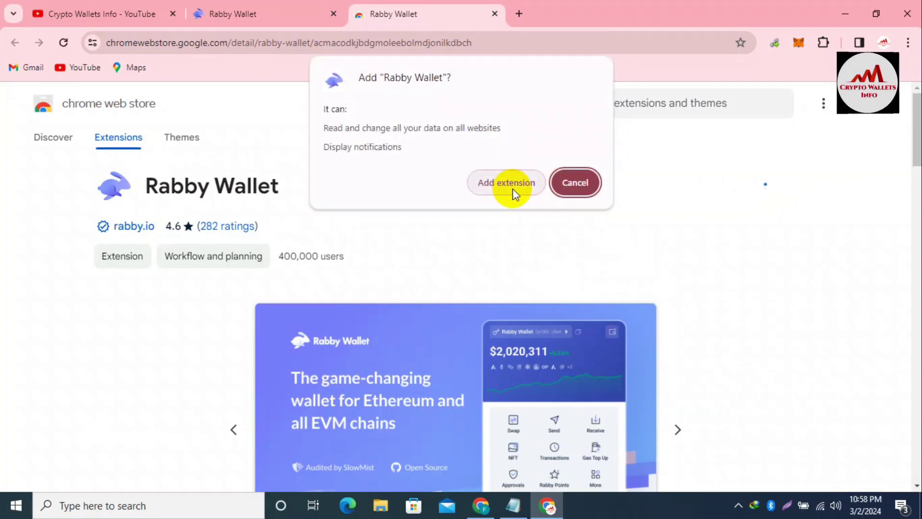
pyautogui.click(514, 193)
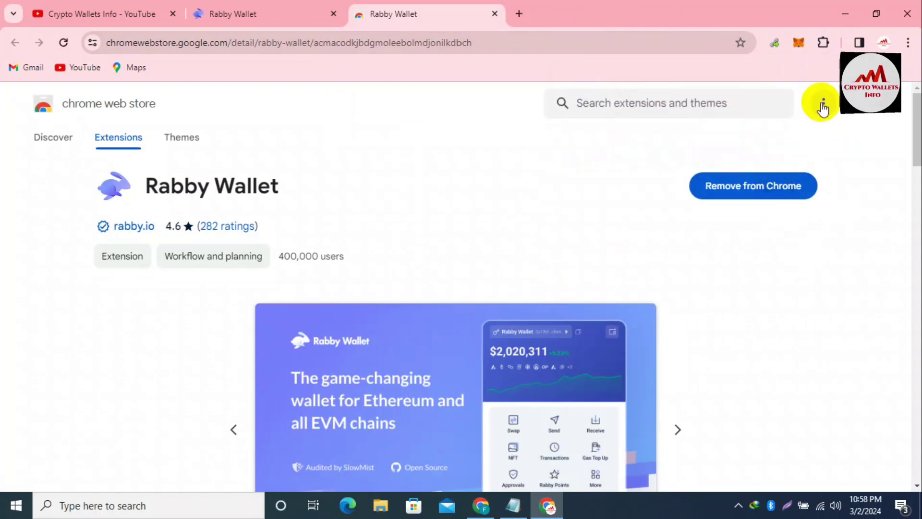
# - Pin Rabby Wallet to the Chrome toolbar
pyautogui.click(824, 43)
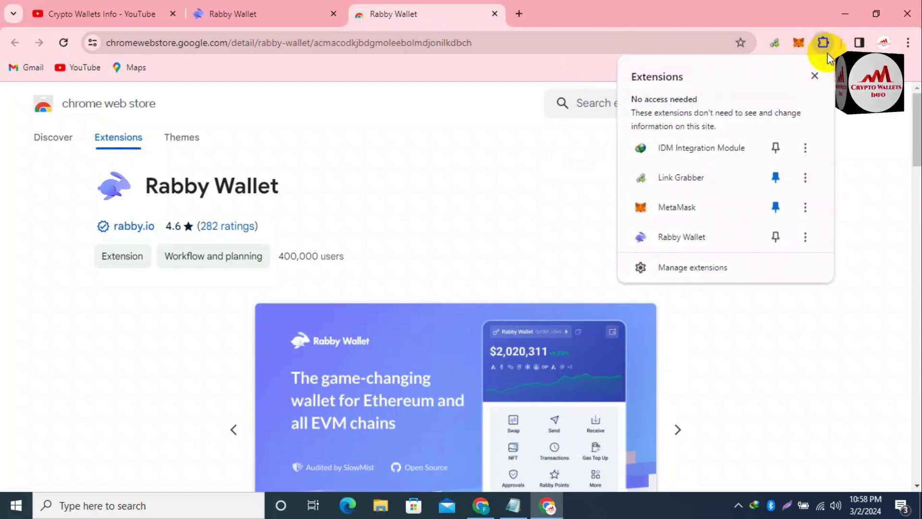
pyautogui.click(775, 238)
pyautogui.click(832, 301)
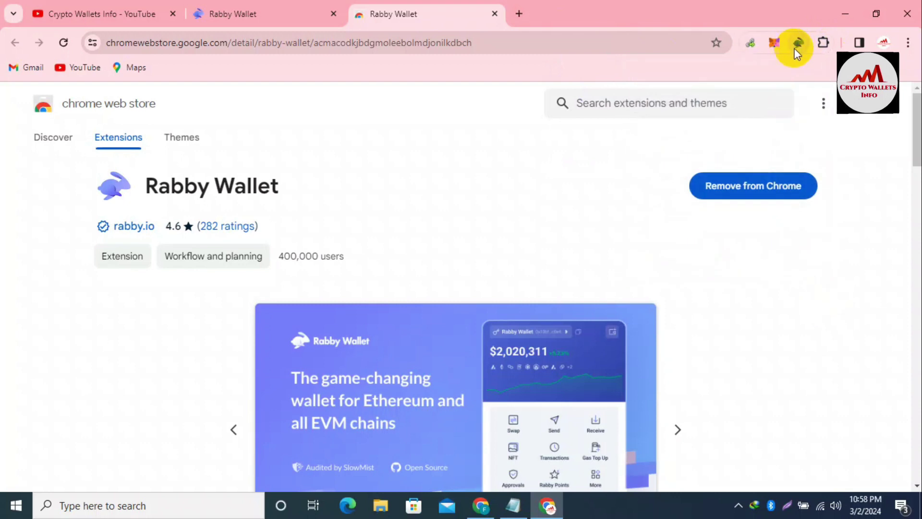
# - Step through Rabby's intro screens with Next and Get Started, then choose Import Seed Phrase
pyautogui.click(800, 42)
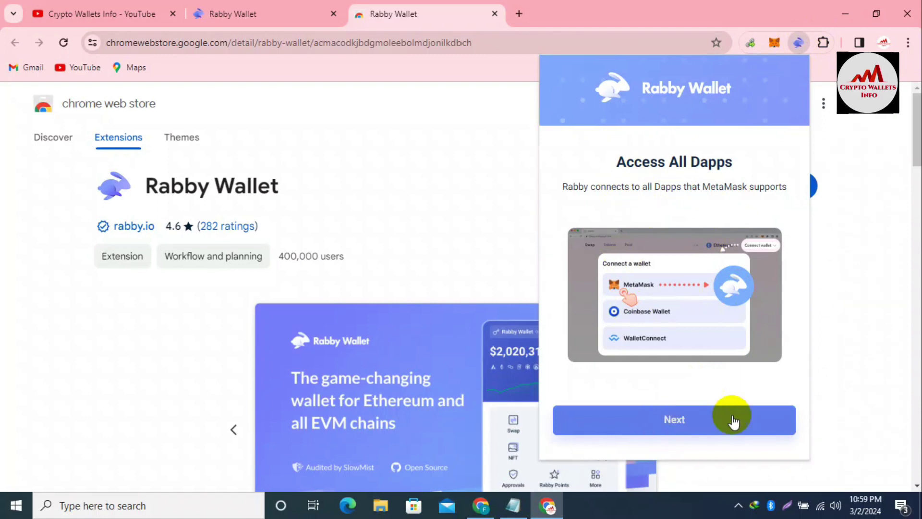
pyautogui.click(675, 420)
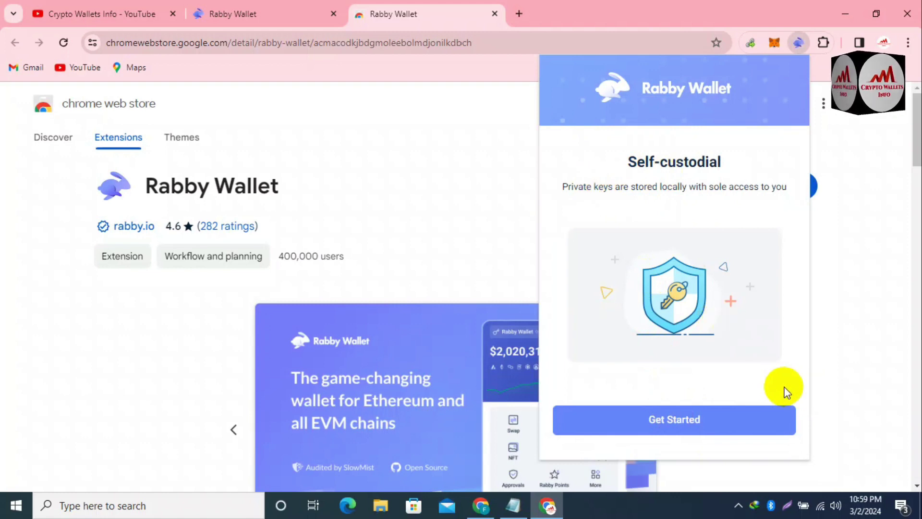
pyautogui.click(688, 418)
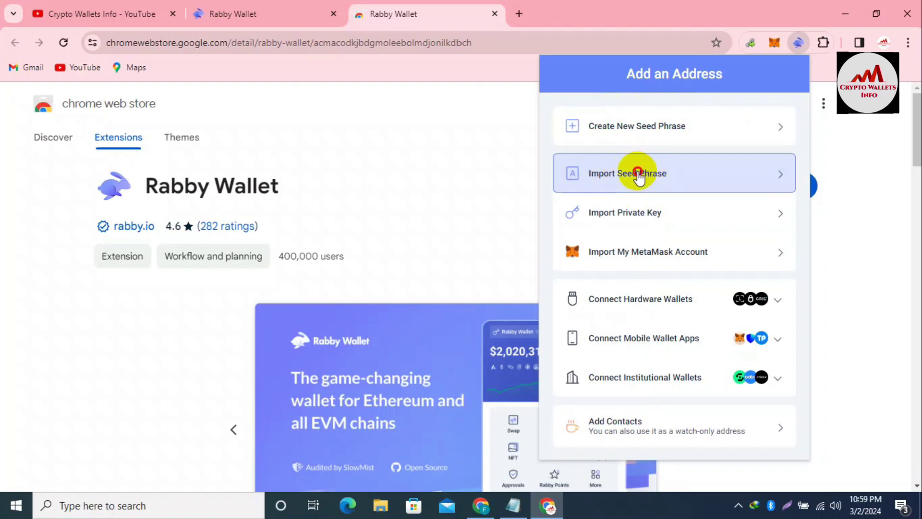
pyautogui.click(634, 176)
# - Enter and confirm an eight-character unlock password, keep Terms of Use ticked, and continue
pyautogui.click(611, 253)
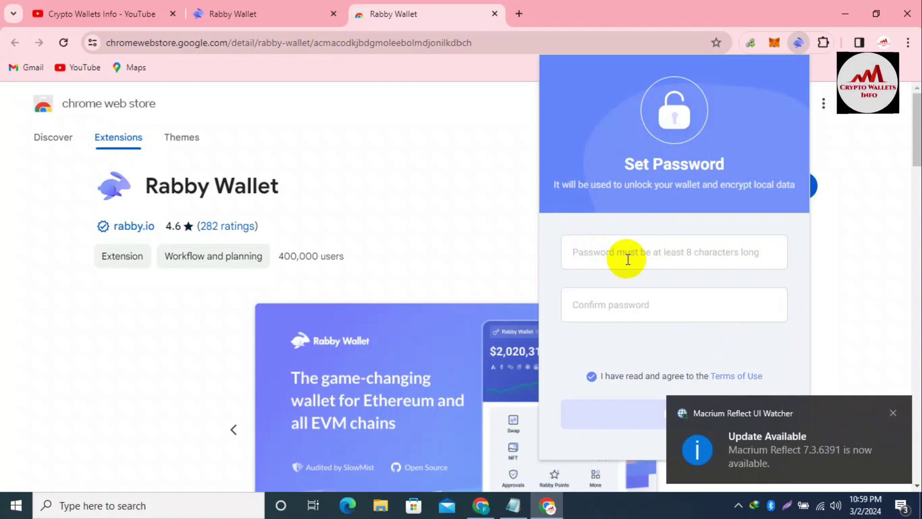
pyautogui.write('12')
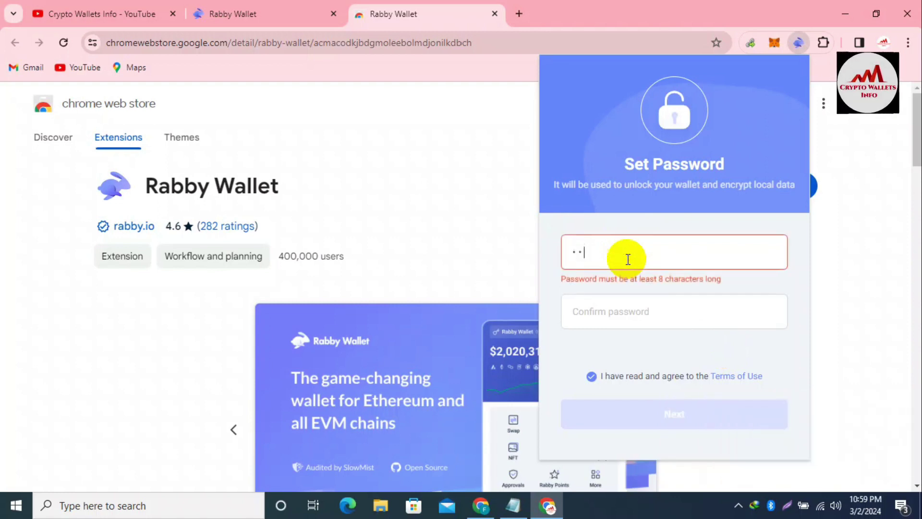
pyautogui.write('345678')
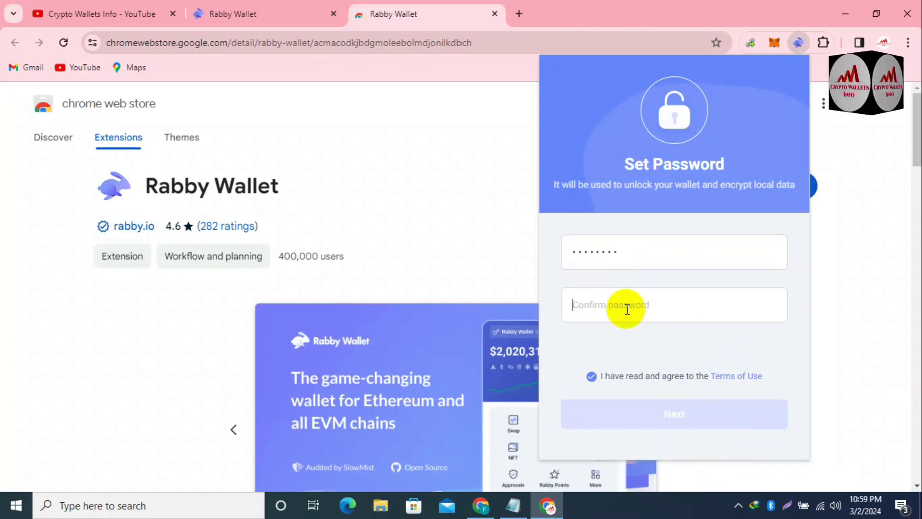
pyautogui.click(628, 309)
pyautogui.write('1')
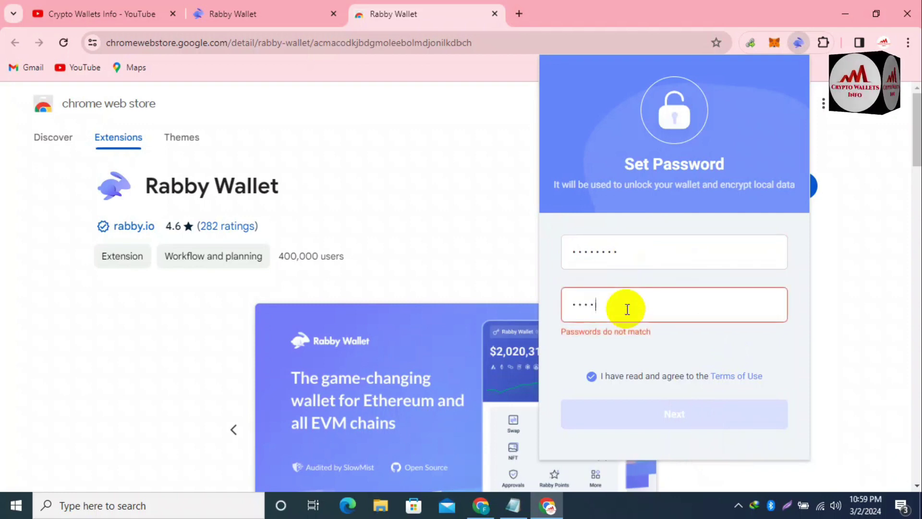
pyautogui.write('2345678')
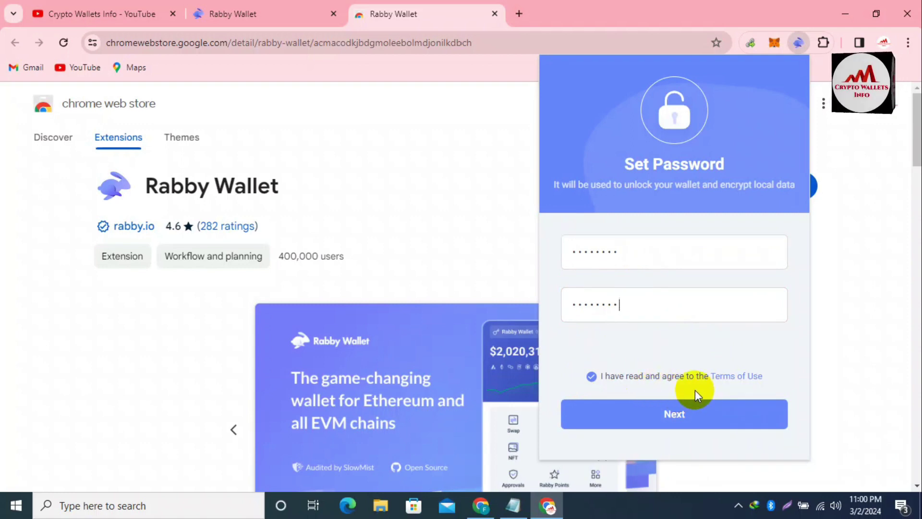
pyautogui.click(686, 415)
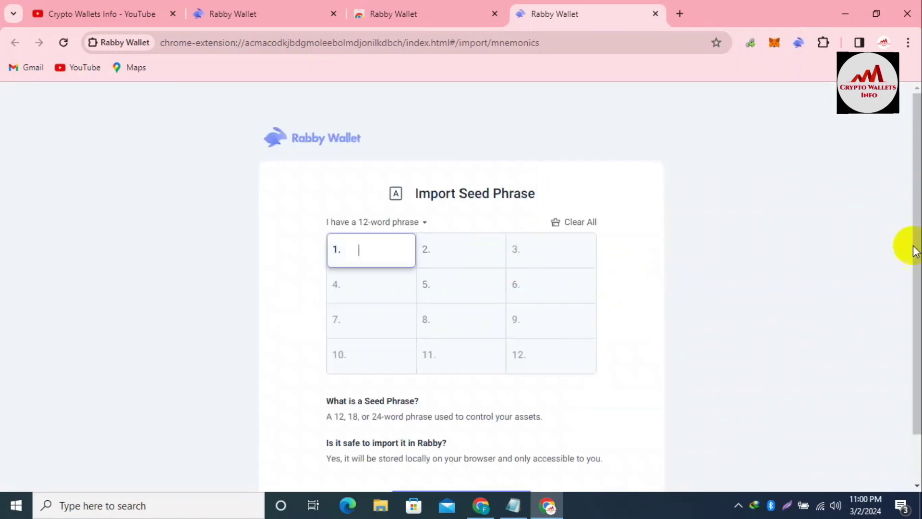
# - Paste the 12-word seed phrase from the notes into the Import Seed Phrase boxes
pyautogui.scroll(-2, 908, 250)
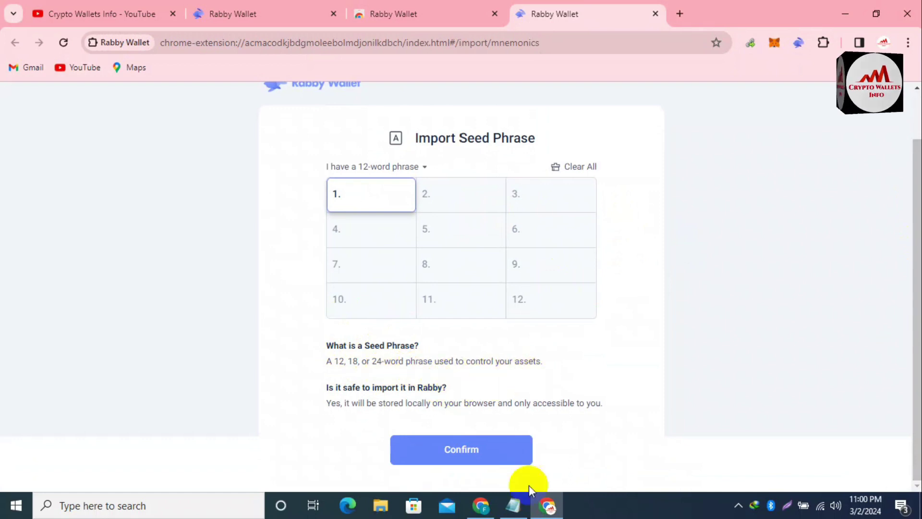
pyautogui.click(521, 510)
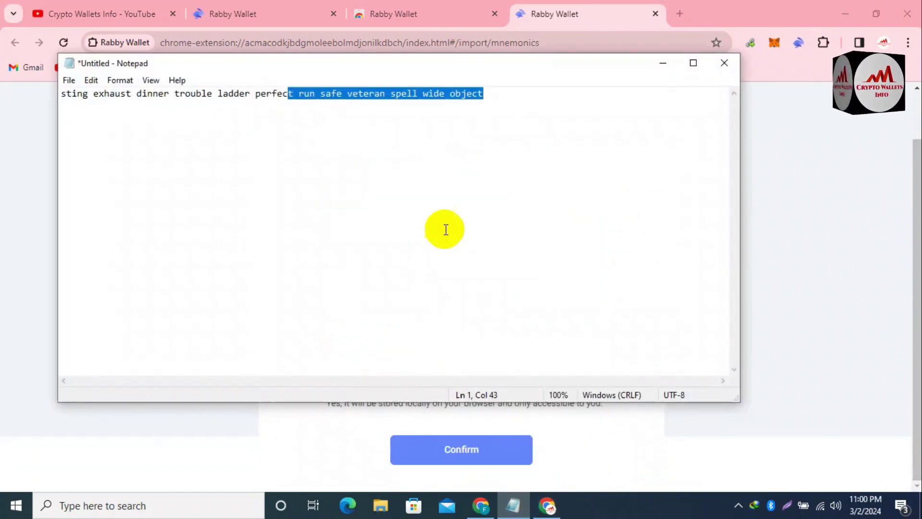
pyautogui.click(494, 96)
pyautogui.moveTo(486, 72); pyautogui.dragTo(163, 229)
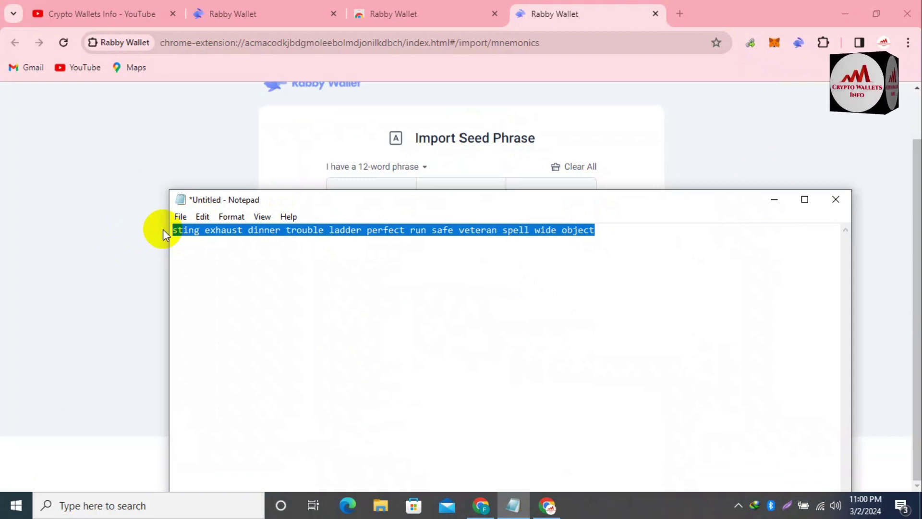
pyautogui.click(267, 148)
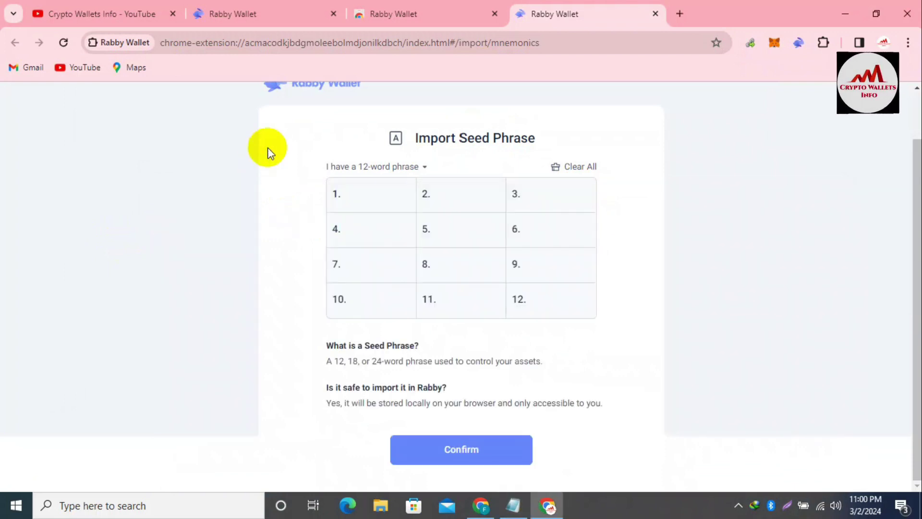
pyautogui.click(359, 195)
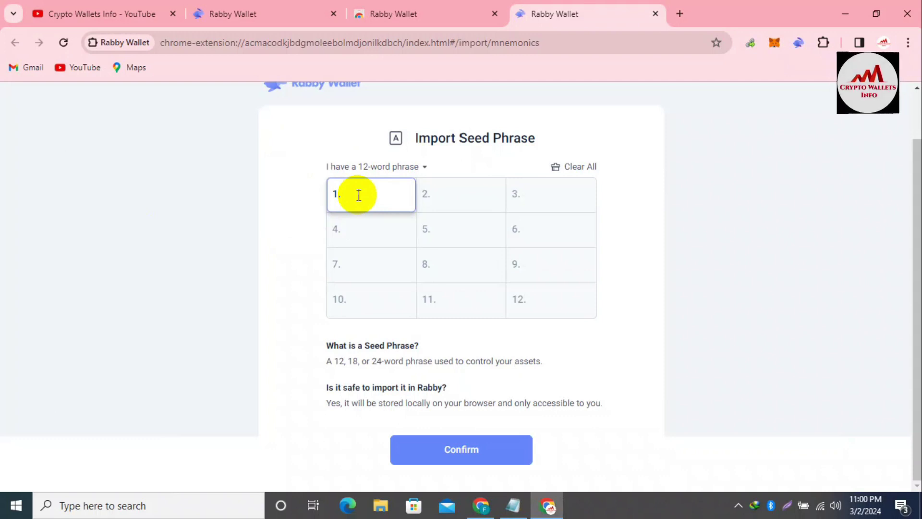
pyautogui.hotkey('ctrl', 'v')
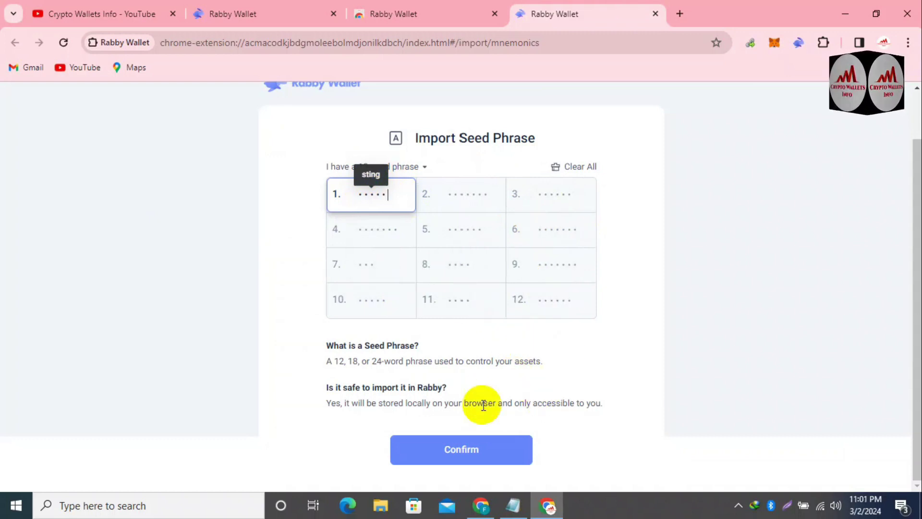
# - Confirm the seed phrase, enable address 1 under Add to Rabby, click Done, and open the wallet panel
pyautogui.click(487, 439)
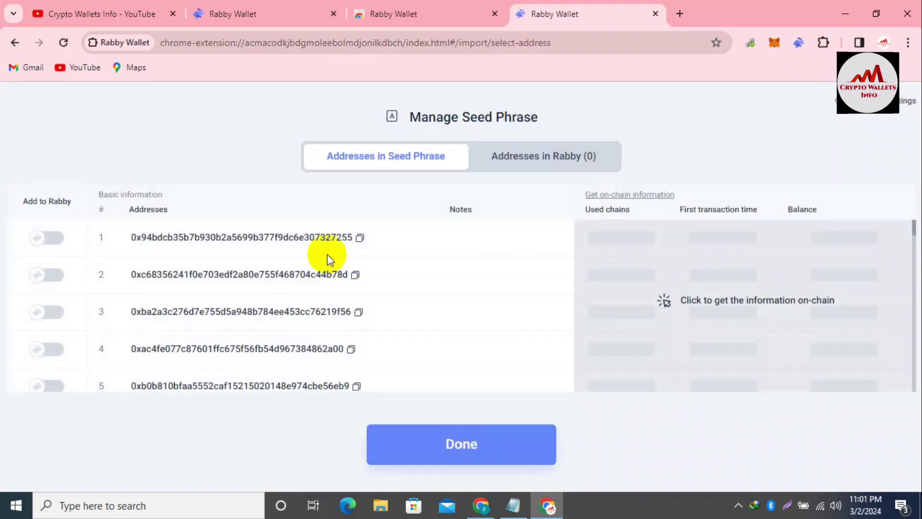
pyautogui.click(58, 230)
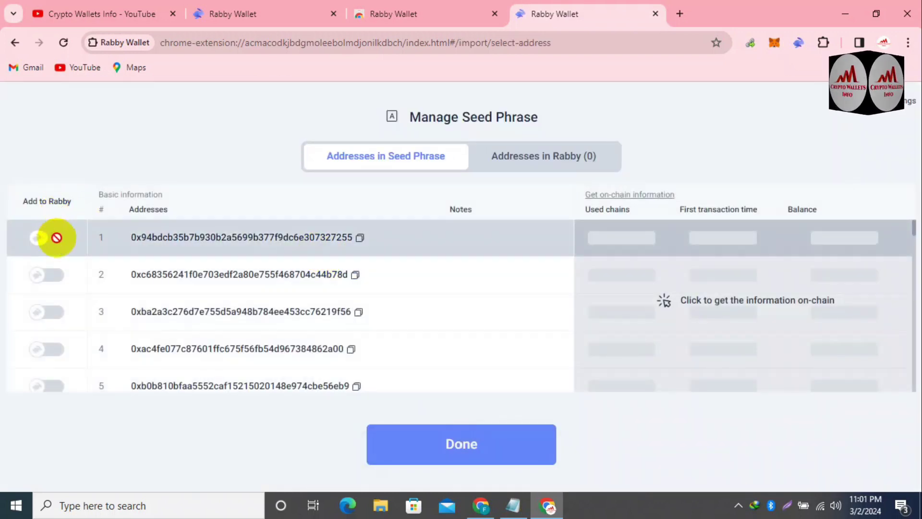
pyautogui.click(469, 444)
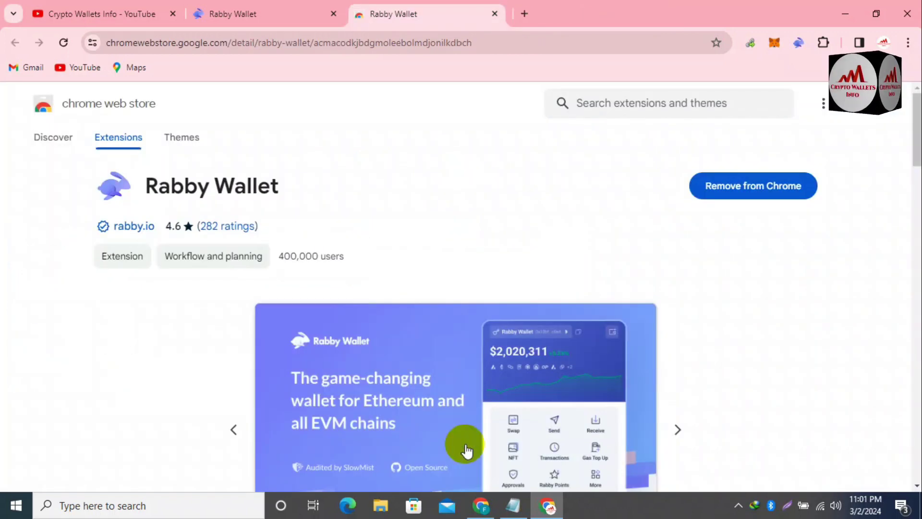
pyautogui.click(798, 44)
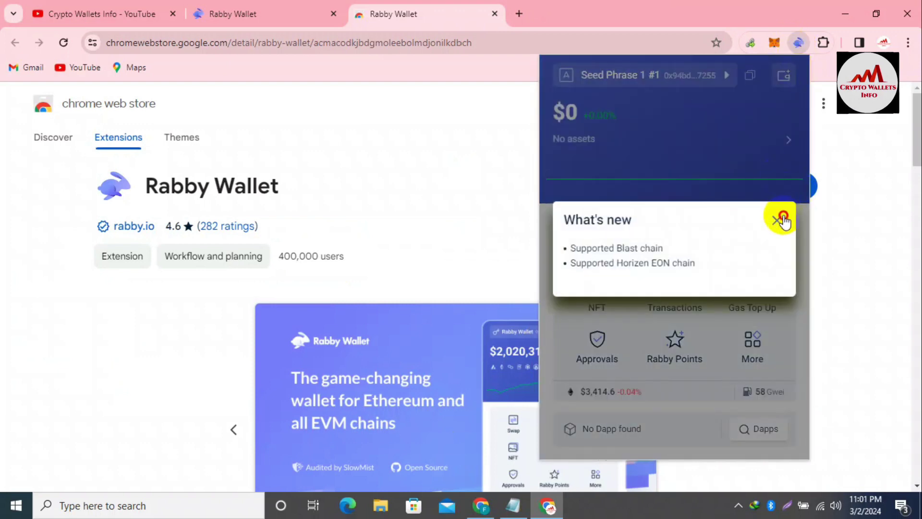
# - Dismiss What's new, view the address list showing only Seed Phrase 1 #1 at $0, then close the panel
pyautogui.click(780, 219)
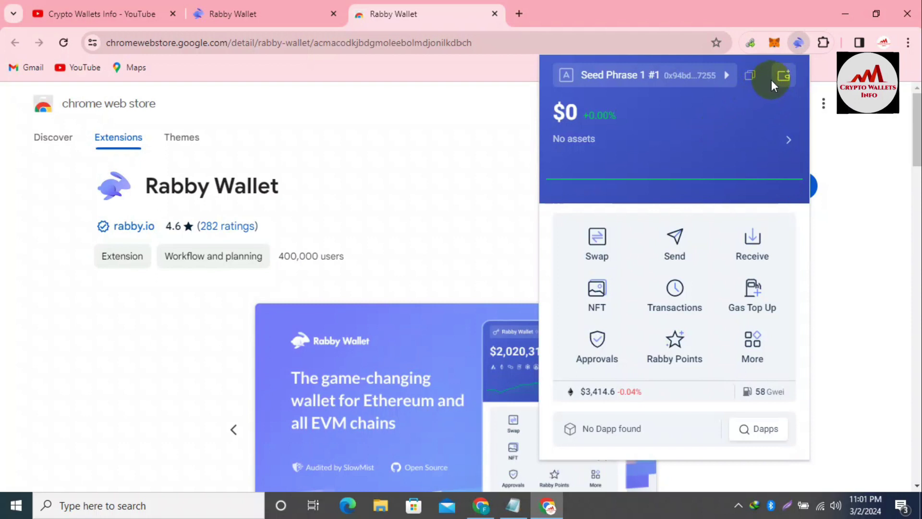
pyautogui.click(788, 76)
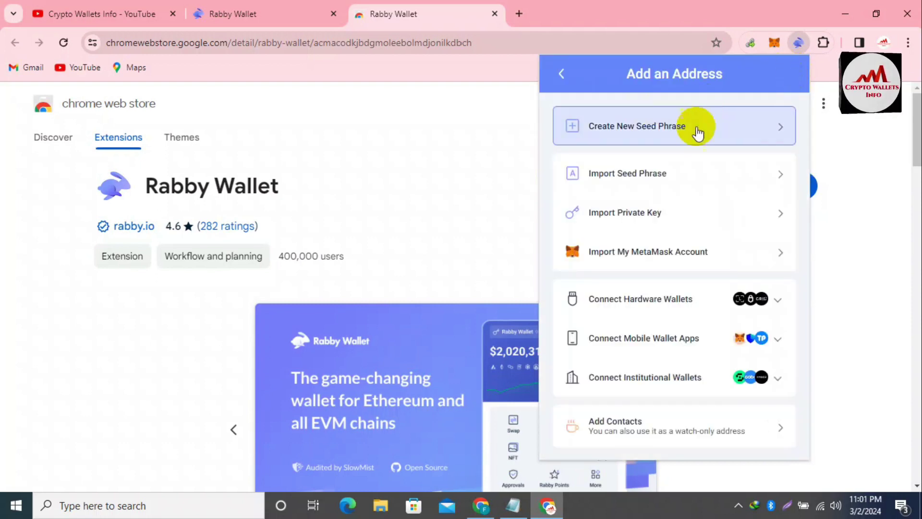
pyautogui.click(563, 76)
pyautogui.click(650, 76)
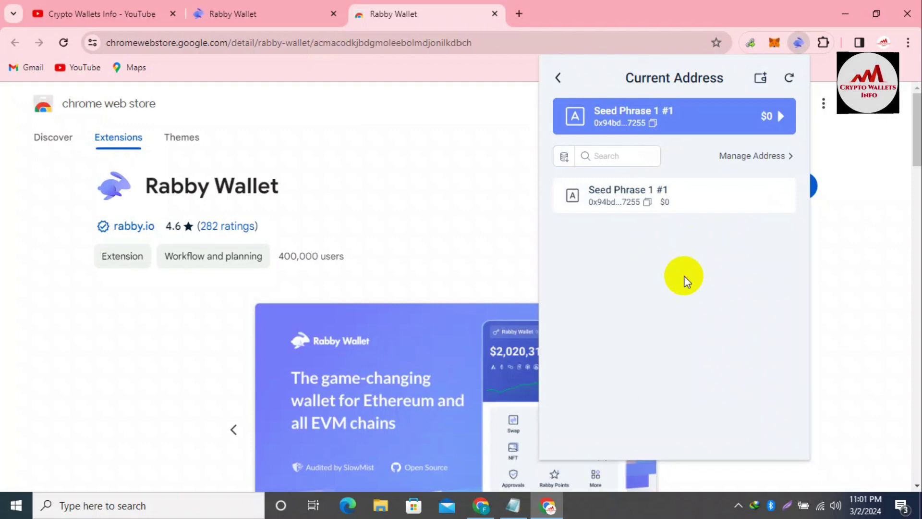
pyautogui.click(512, 200)
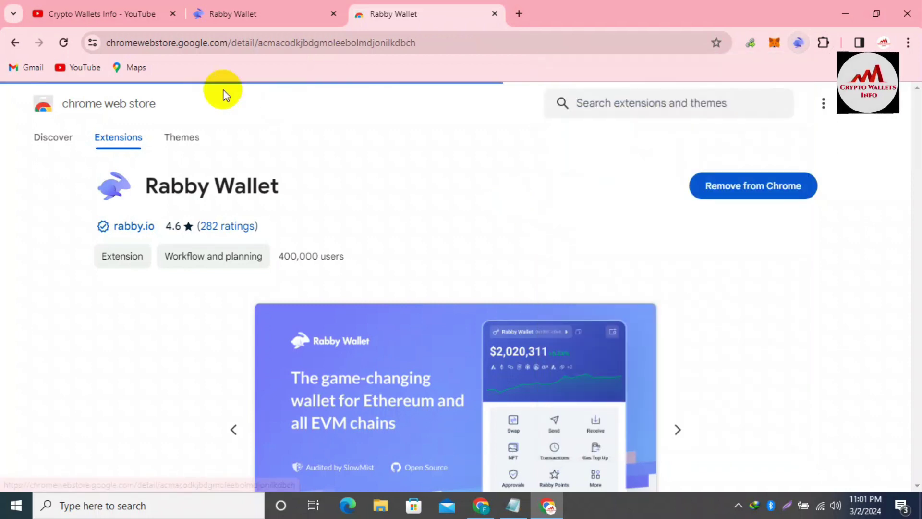
# - Return to the YouTube tab, highlight the Crypto Wallets Info name, and scroll the Videos grid
pyautogui.click(102, 16)
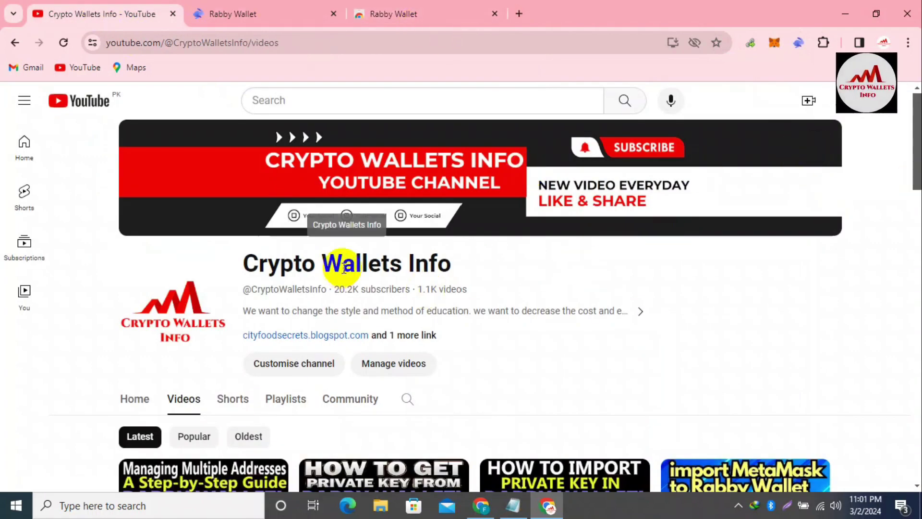
pyautogui.moveTo(245, 264); pyautogui.dragTo(491, 269)
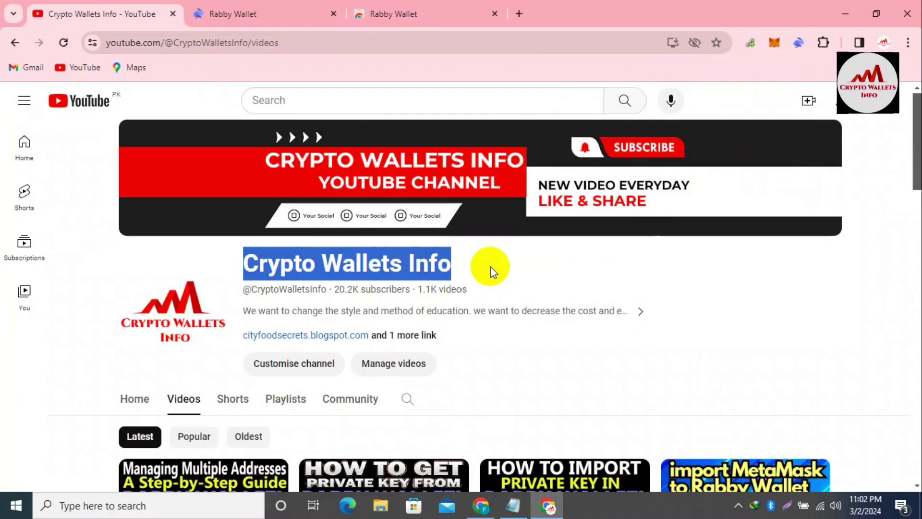
pyautogui.scroll(-3, 917, 250)
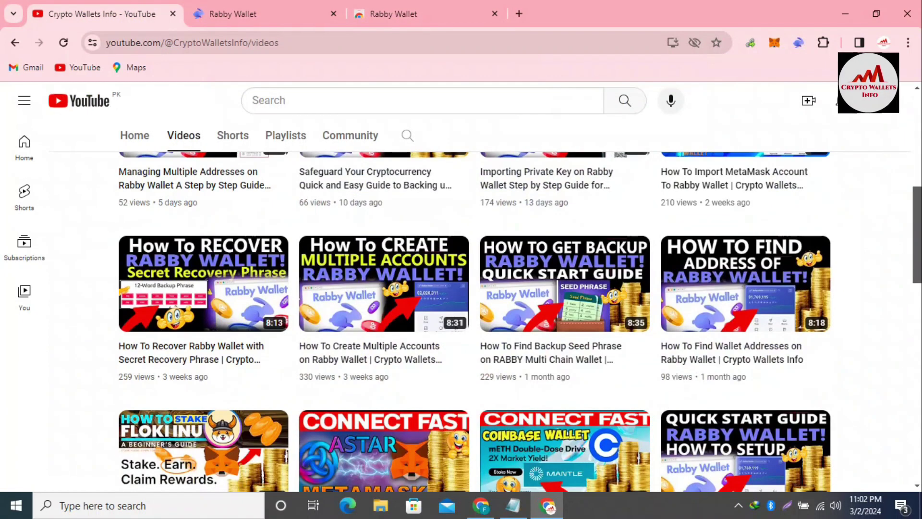
pyautogui.scroll(-4, 917, 260)
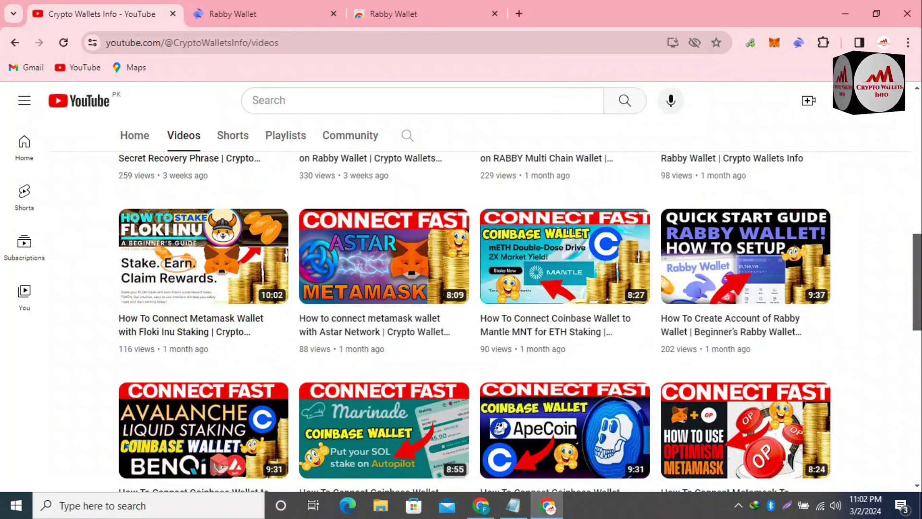
pyautogui.scroll(10, 481, 288)
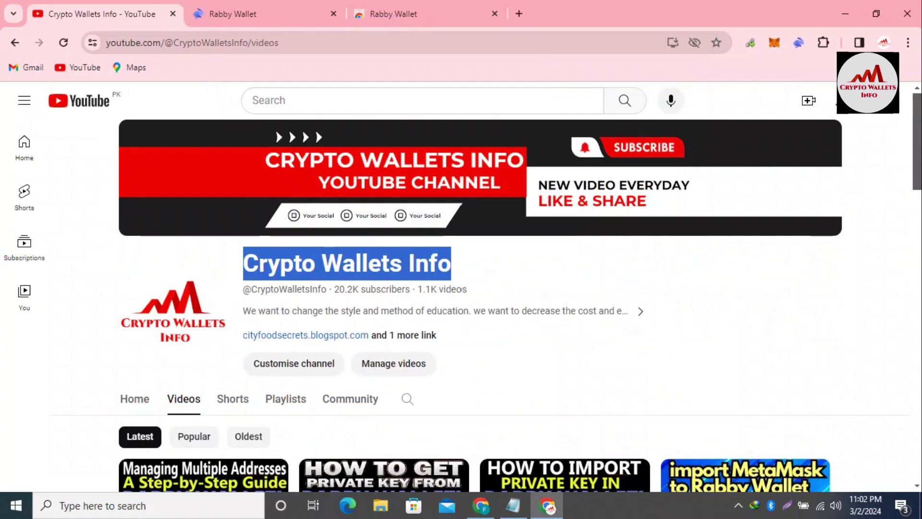
pyautogui.scroll(-4, 481, 288)
pyautogui.scroll(-4, 916, 247)
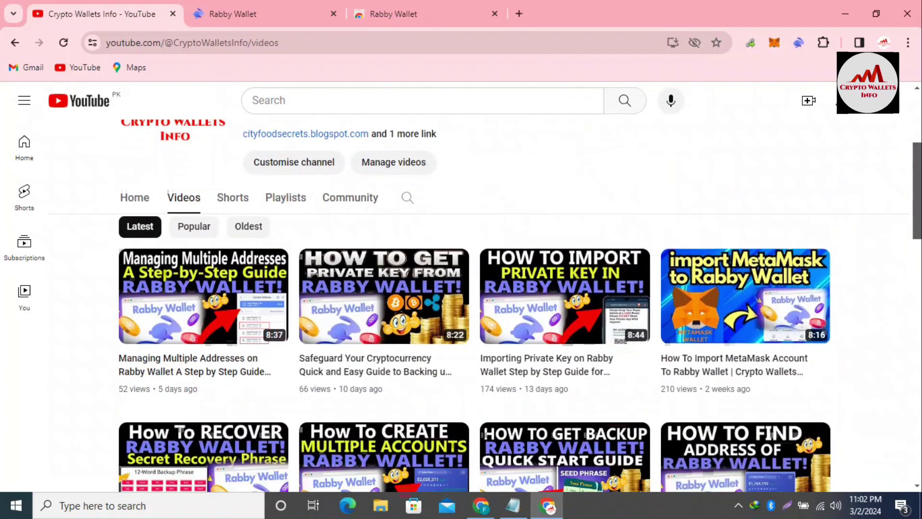
pyautogui.moveTo(917, 231); pyautogui.dragTo(912, 87)
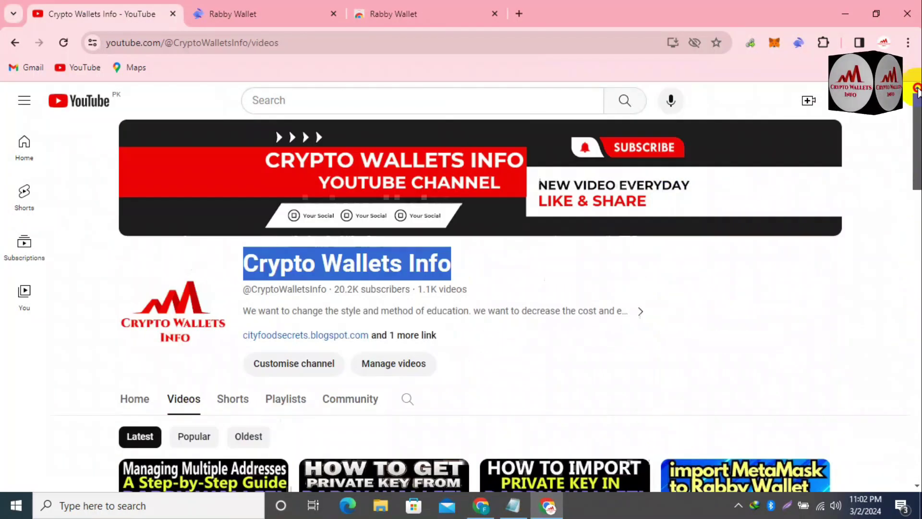
# - Open the Playlists tab and scroll through the channel's wallet tutorial playlists
pyautogui.click(286, 403)
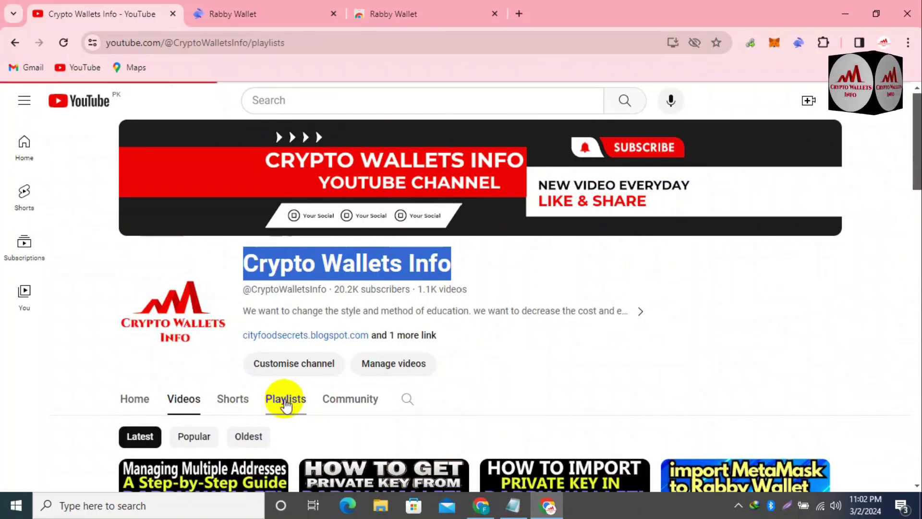
pyautogui.moveTo(915, 140); pyautogui.dragTo(918, 215)
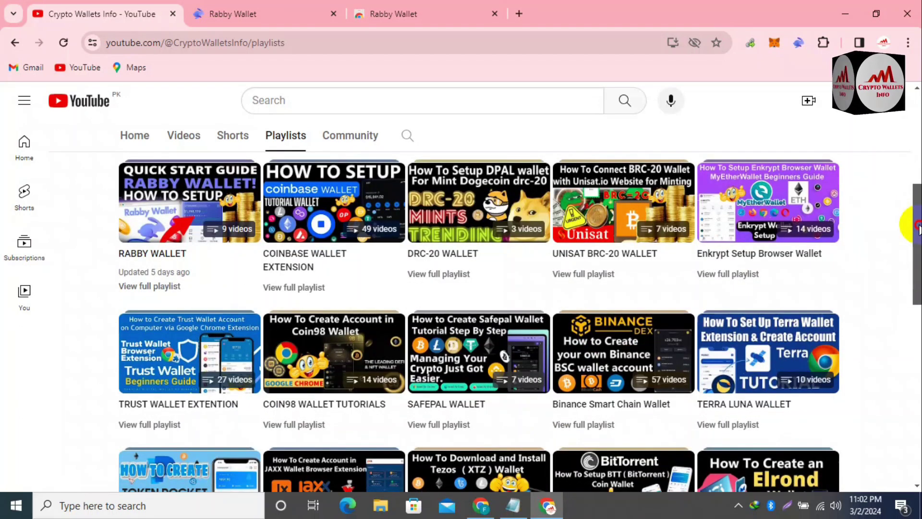
pyautogui.moveTo(917, 215); pyautogui.dragTo(911, 399)
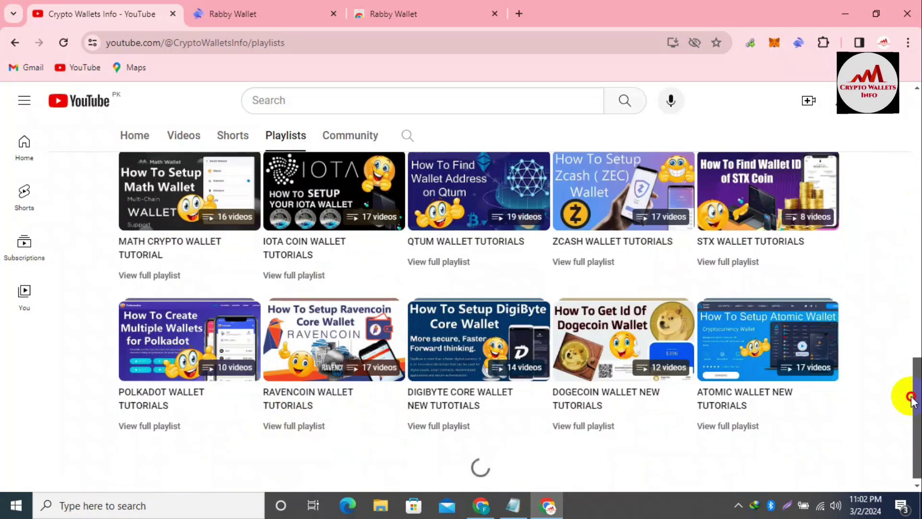
pyautogui.scroll(-1, 908, 403)
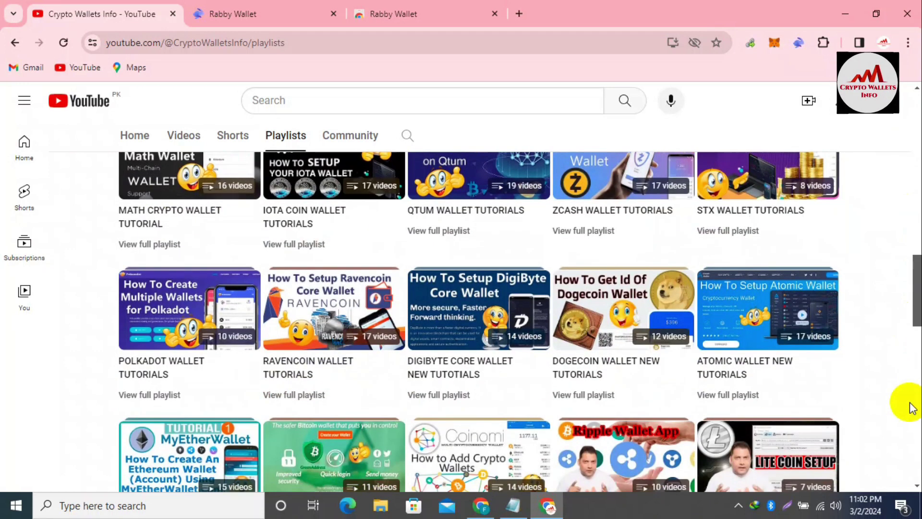
pyautogui.moveTo(919, 279); pyautogui.dragTo(914, 96)
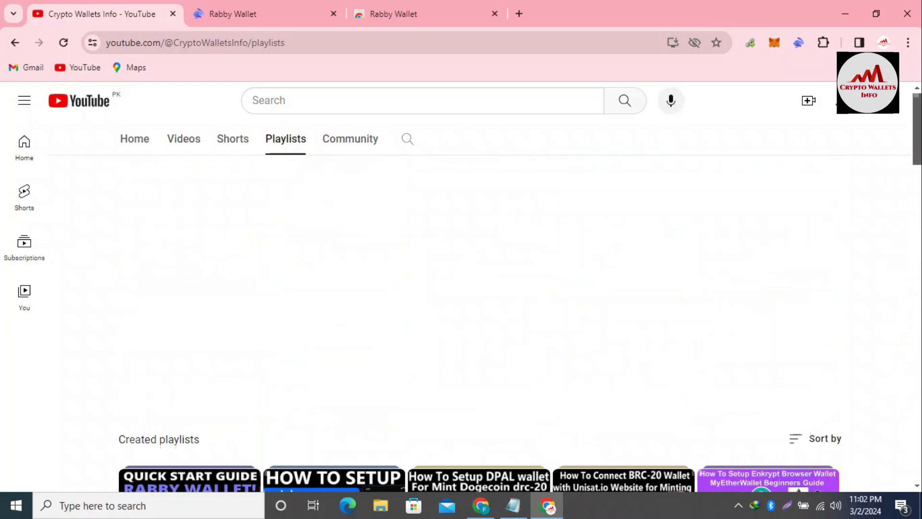